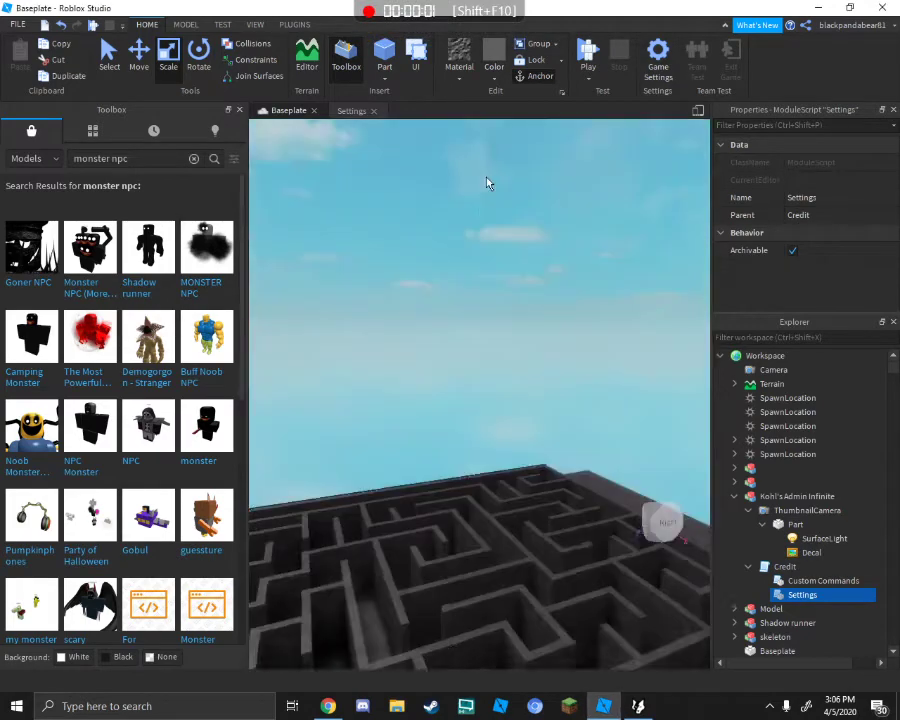
key(w)
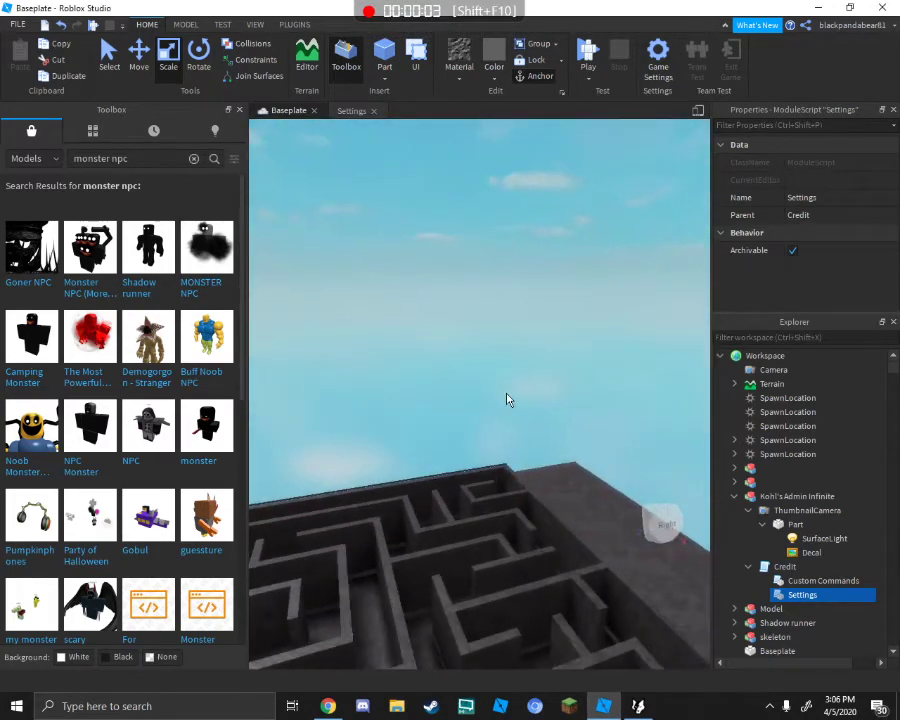
key(w)
right_drag(457, 340, 457, 340)
key(s)
key(s)
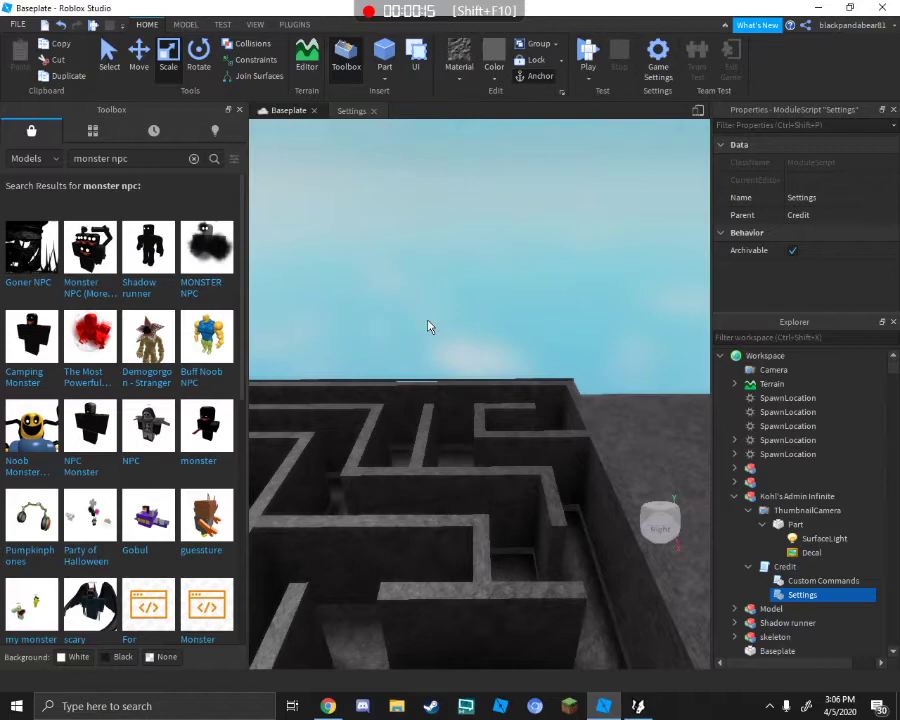
right_drag(453, 292, 445, 292)
key(w)
key(w)
key(w)
key(s)
Search the Toolbox's My Models inventory for "kohls".
click(193, 159)
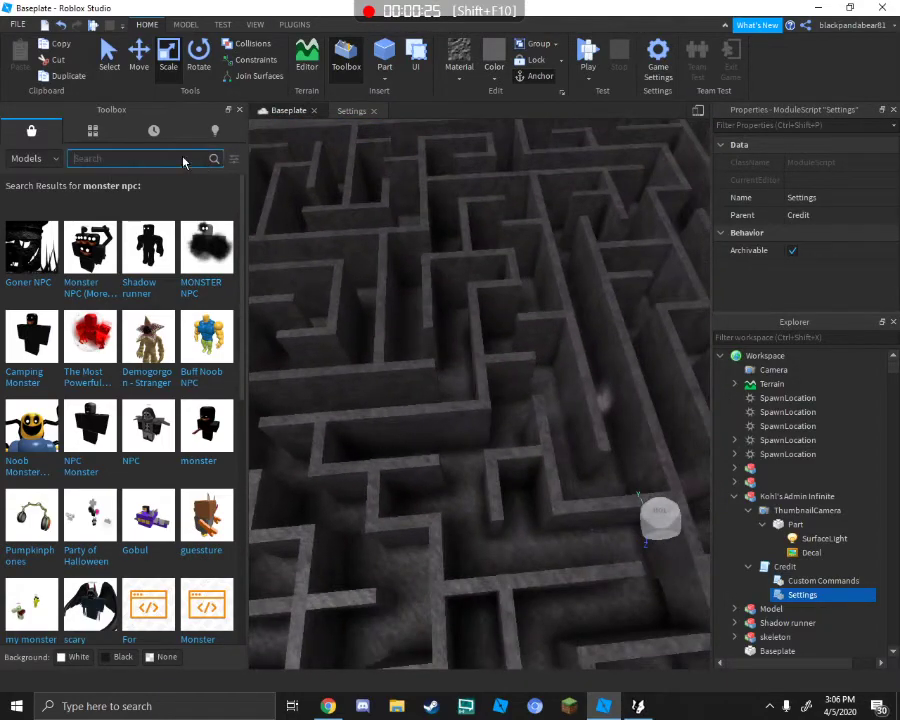
click(110, 134)
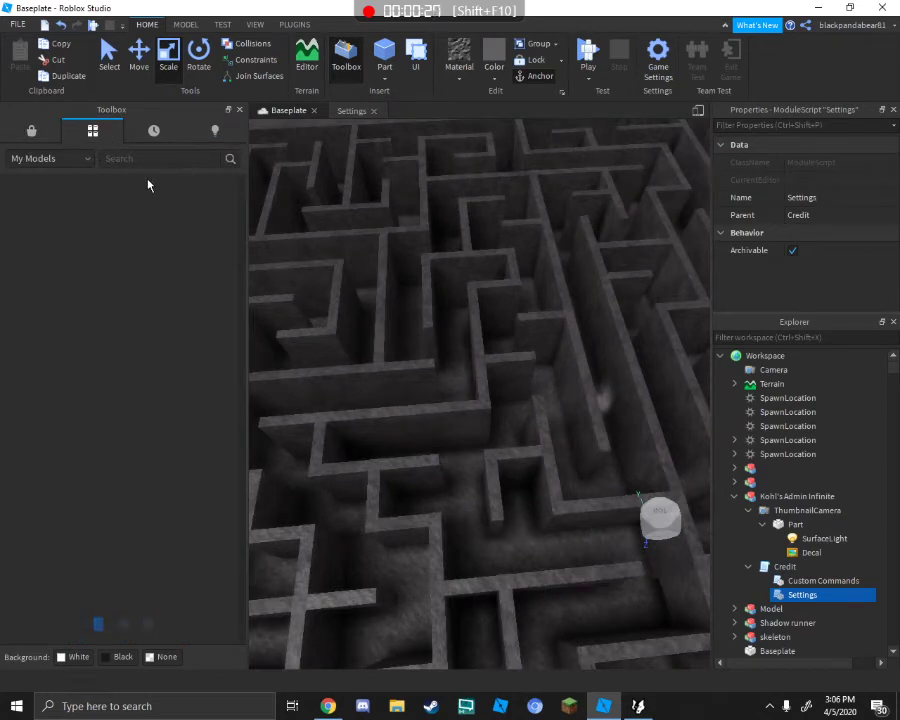
right_drag(454, 218, 454, 218)
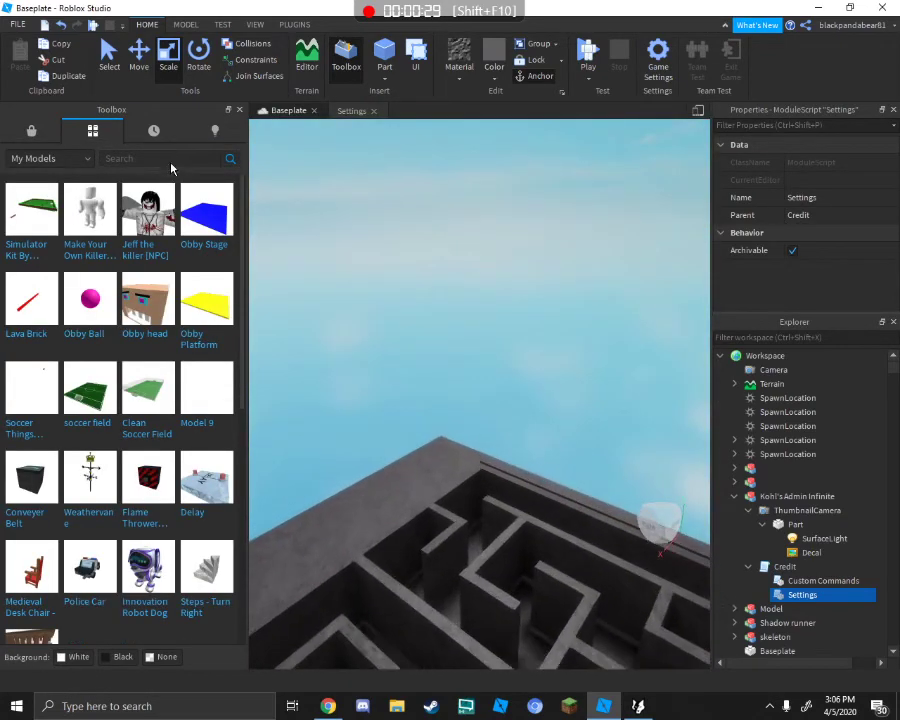
click(171, 160)
text(koh)
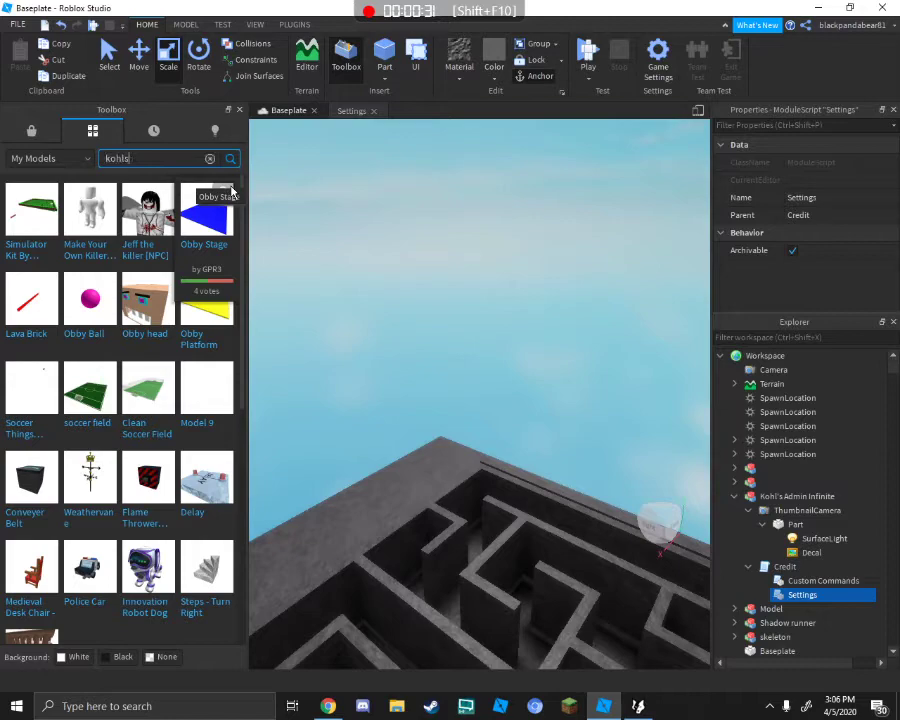
text(ls)
key(Return)
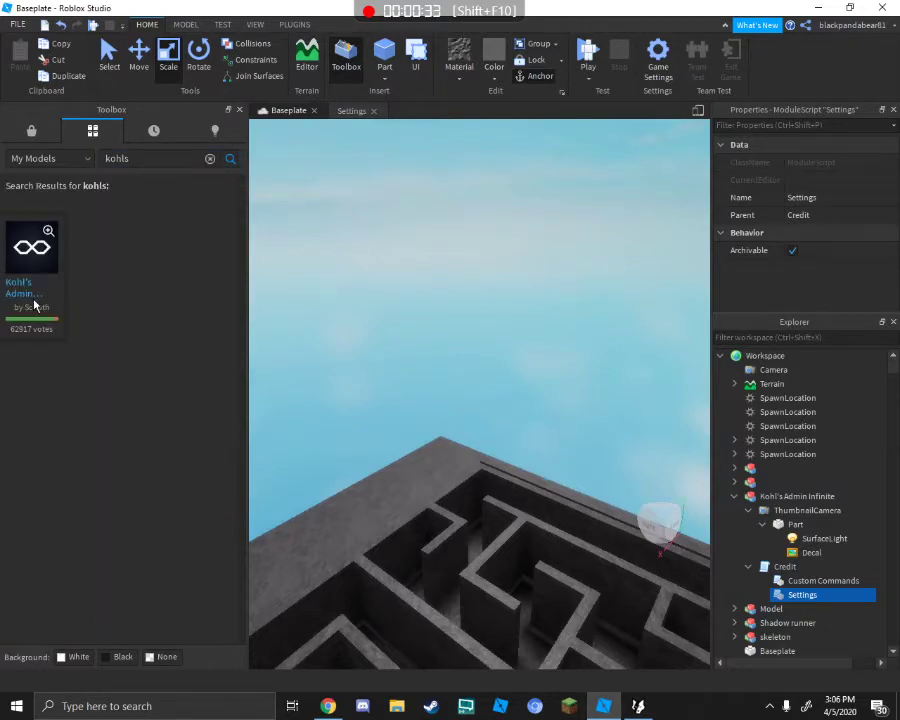
right_drag(416, 204, 416, 241)
key(w)
click(411, 243)
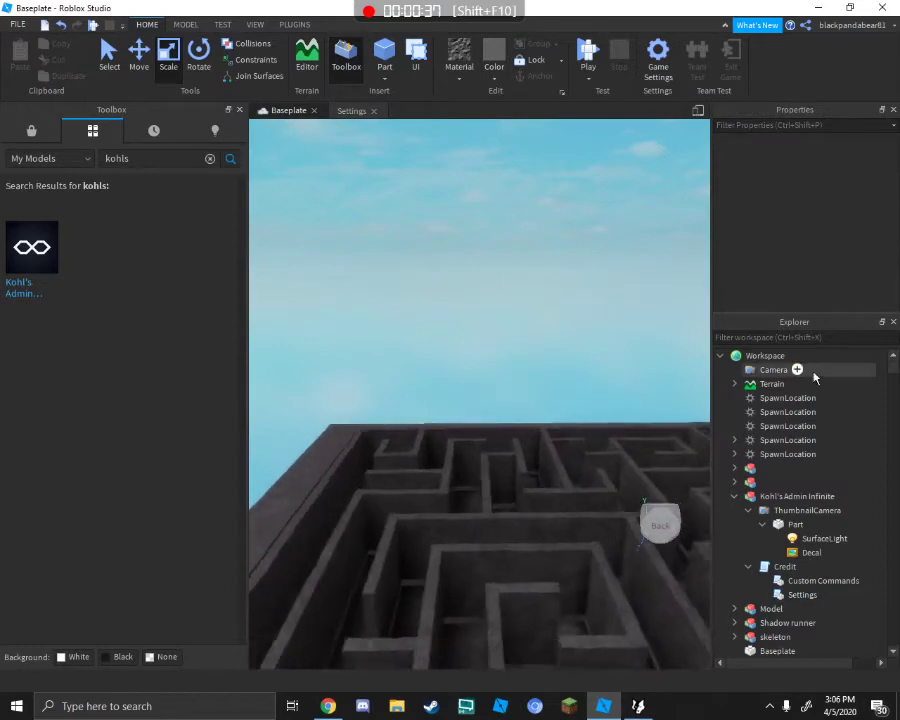
click(255, 24)
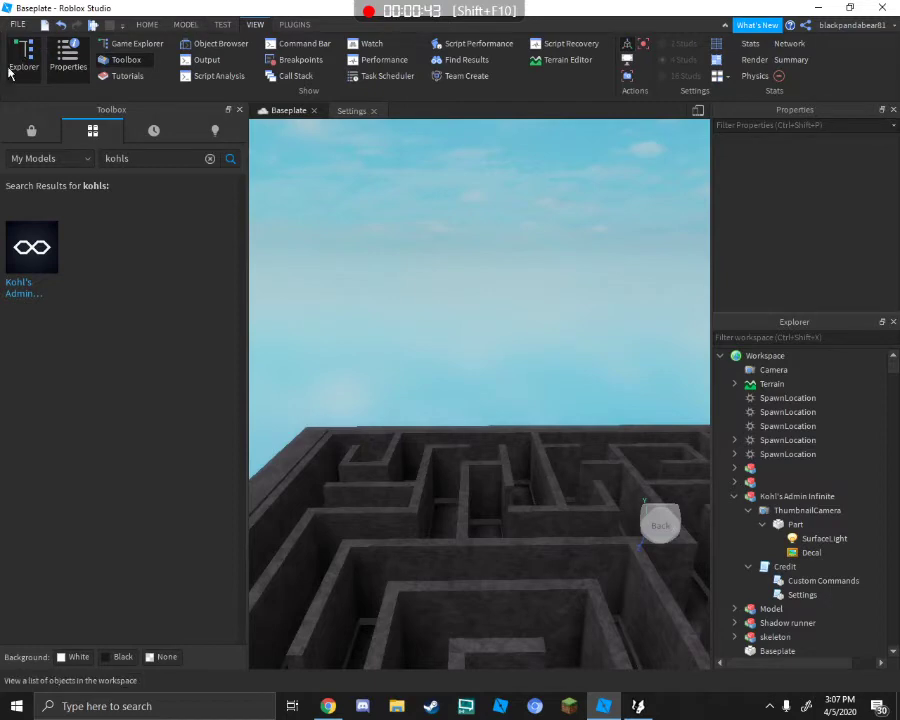
click(147, 24)
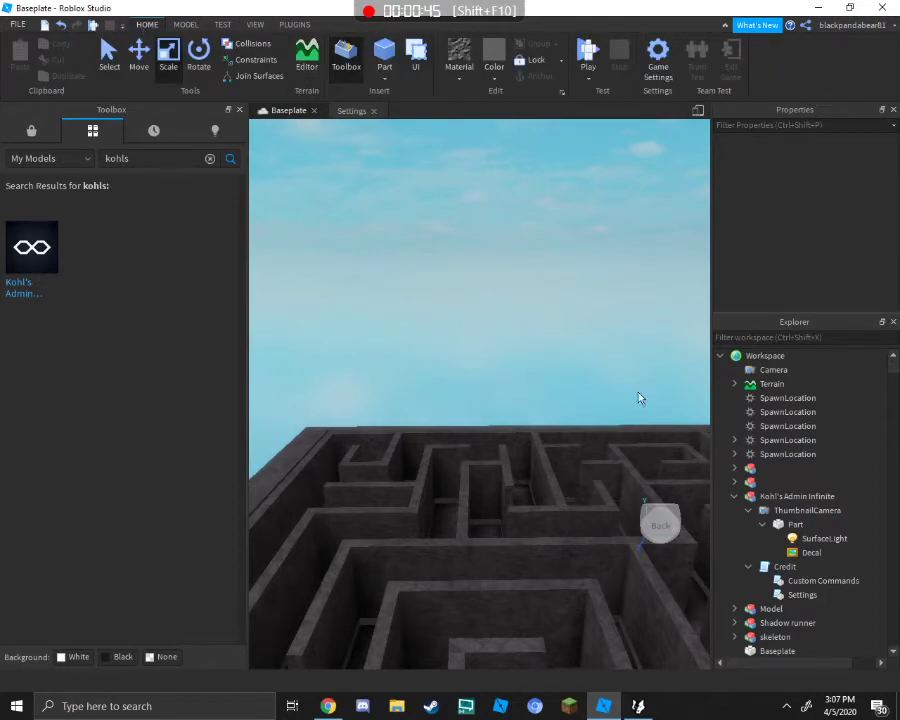
Open the Settings module script inside Credit of the Kohl's Admin Infinite model and place the cursor in its Owners list.
click(774, 497)
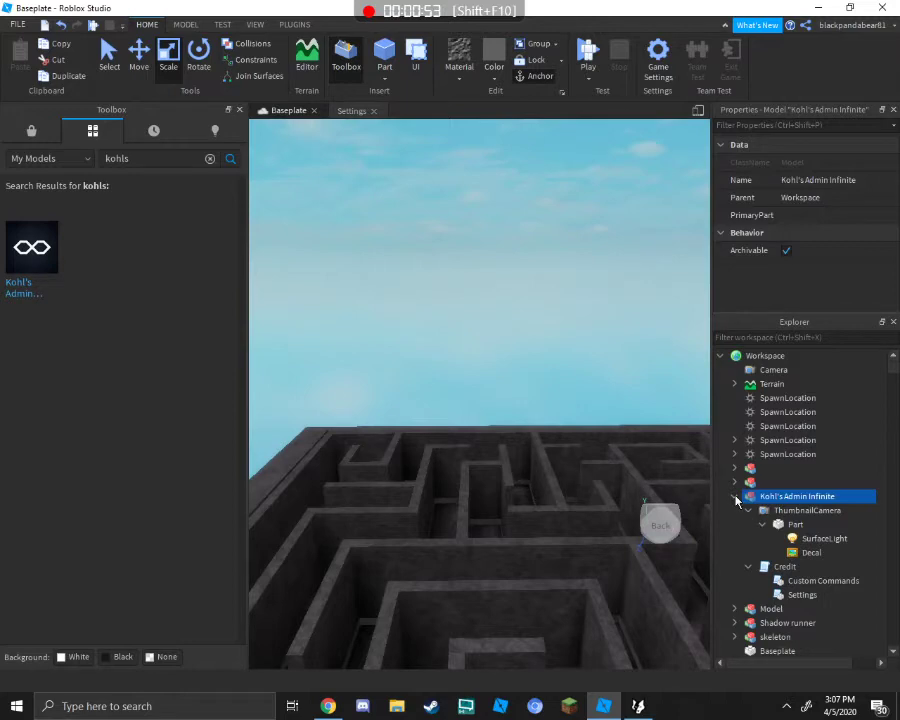
click(736, 496)
click(736, 496)
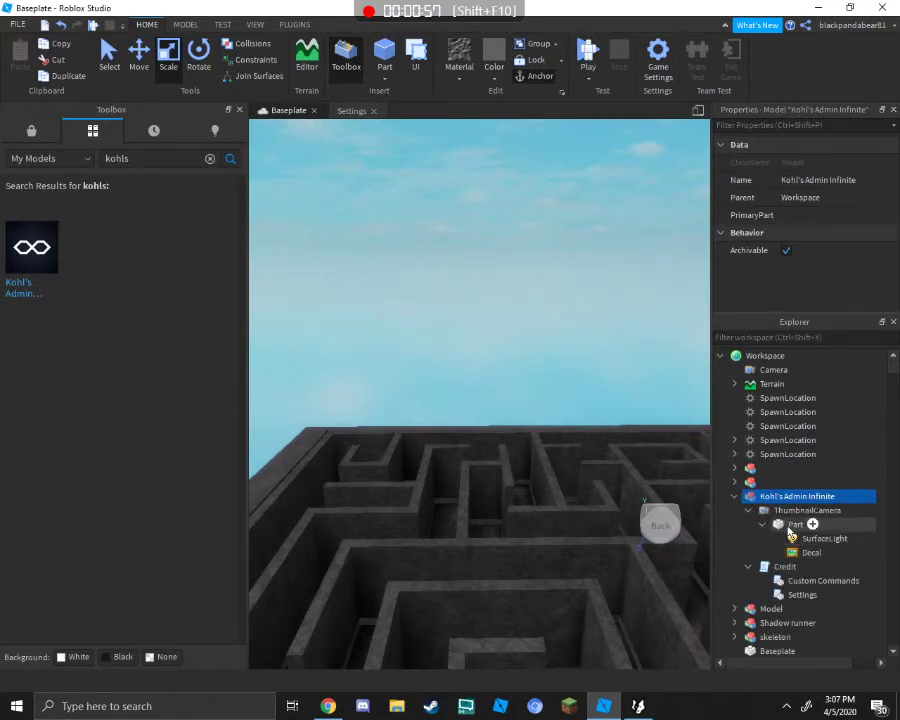
click(749, 567)
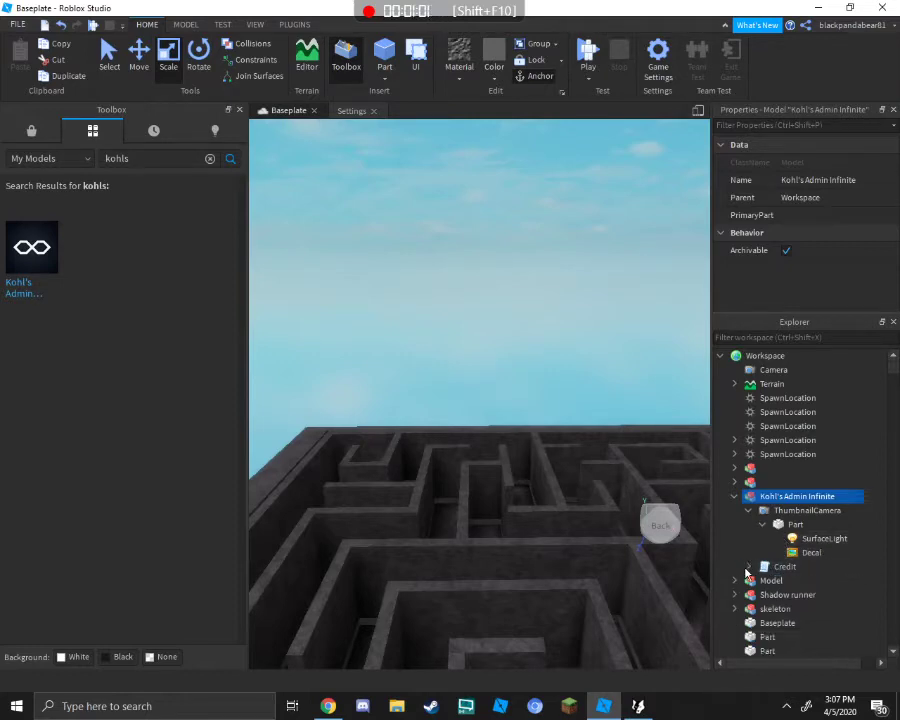
click(748, 568)
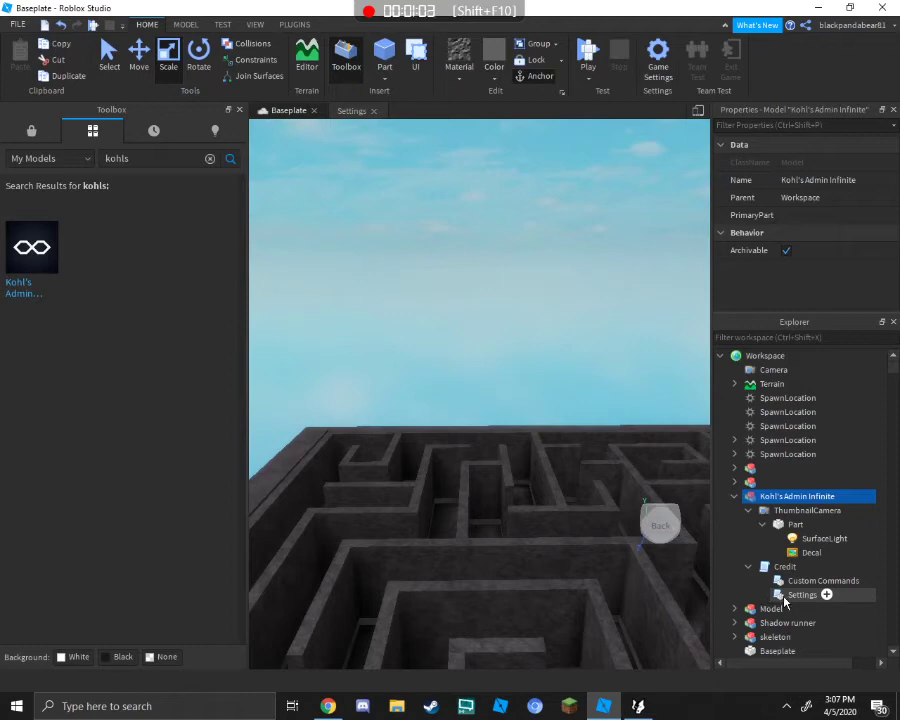
click(785, 597)
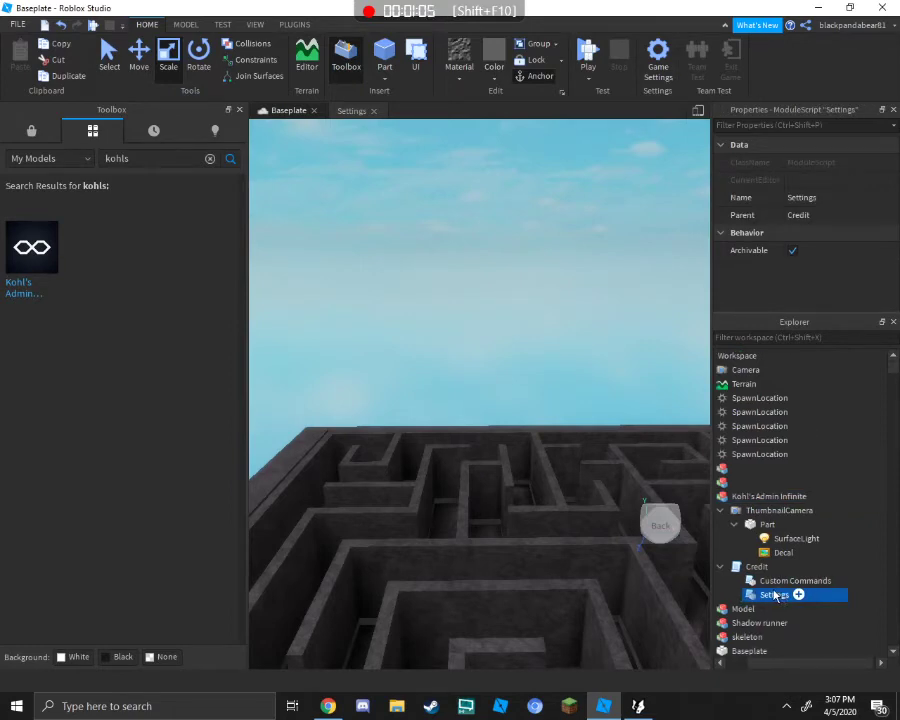
right_click(776, 596)
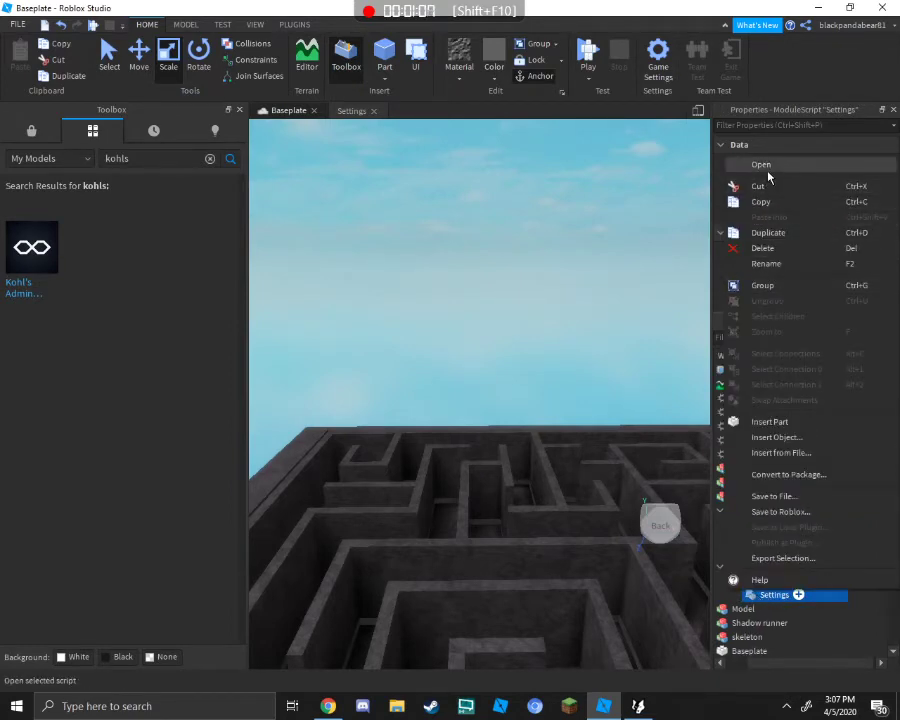
click(762, 165)
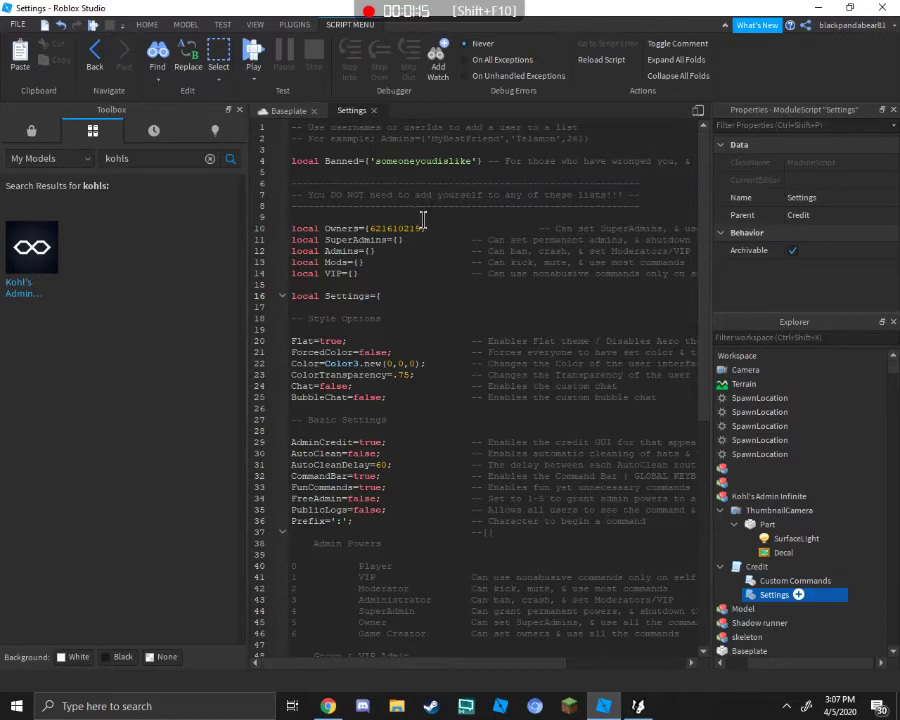
text(1)
click(396, 227)
Switch to the Roblox profile page in Chrome, then close the open conversation and collapse the chat list.
click(335, 698)
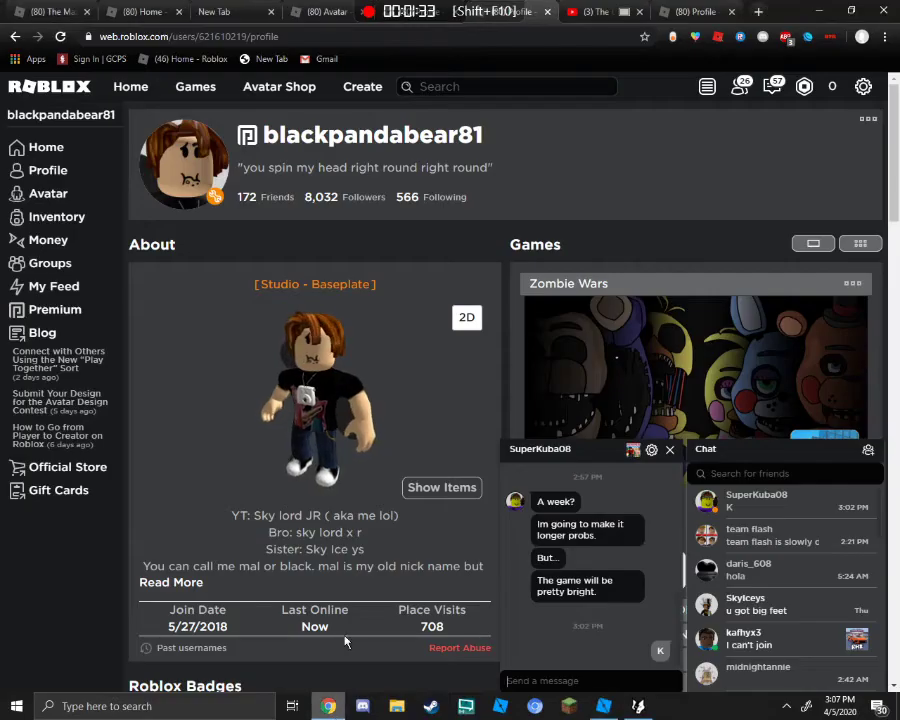
click(670, 449)
click(741, 449)
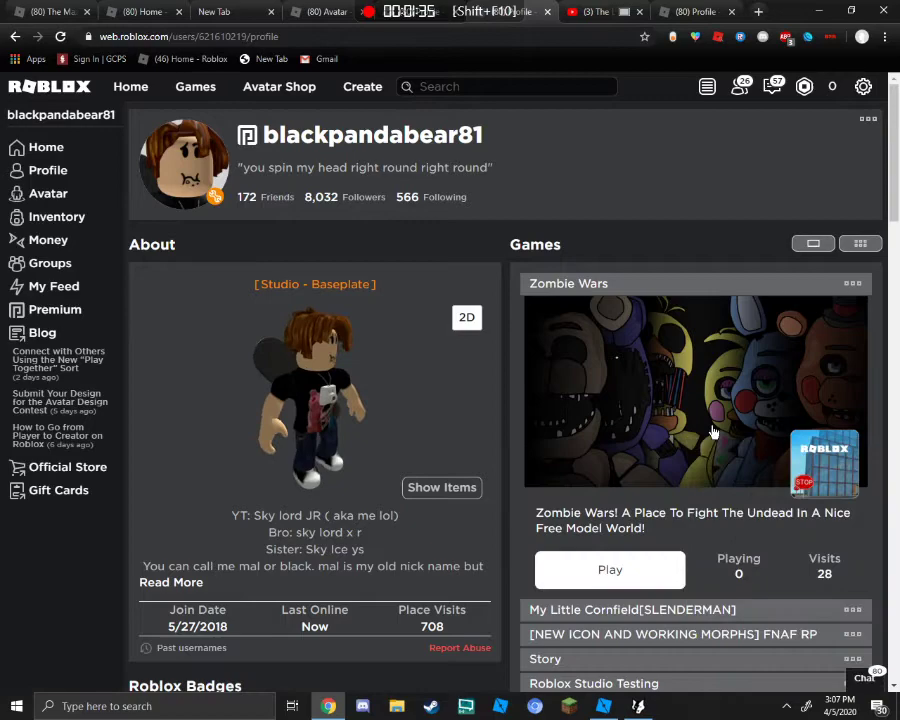
Copy the numeric user ID from the profile page's web address.
click(245, 37)
click(243, 37)
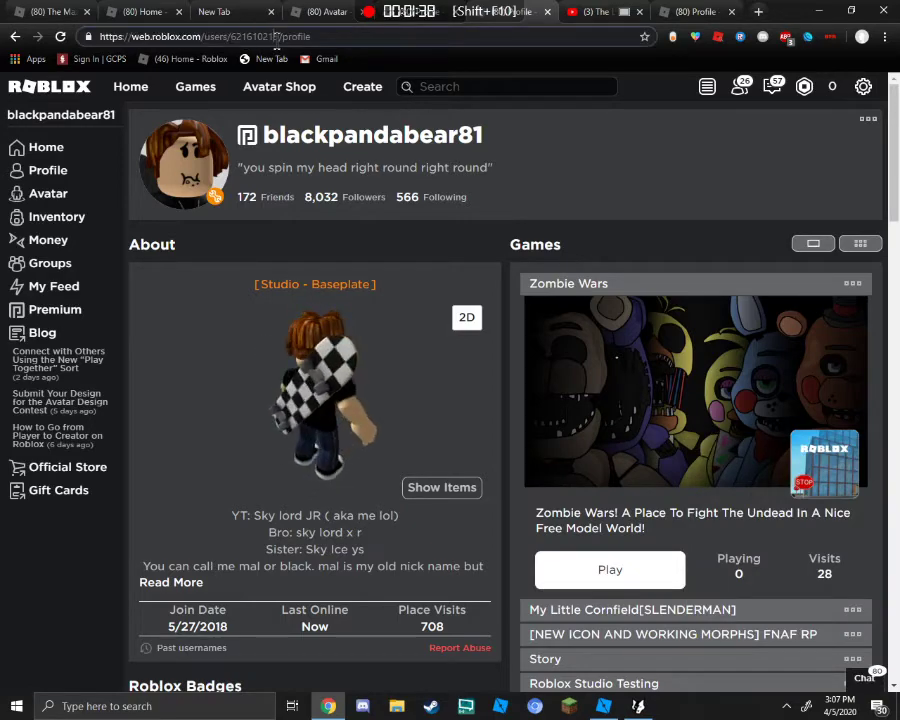
drag(278, 37, 232, 58)
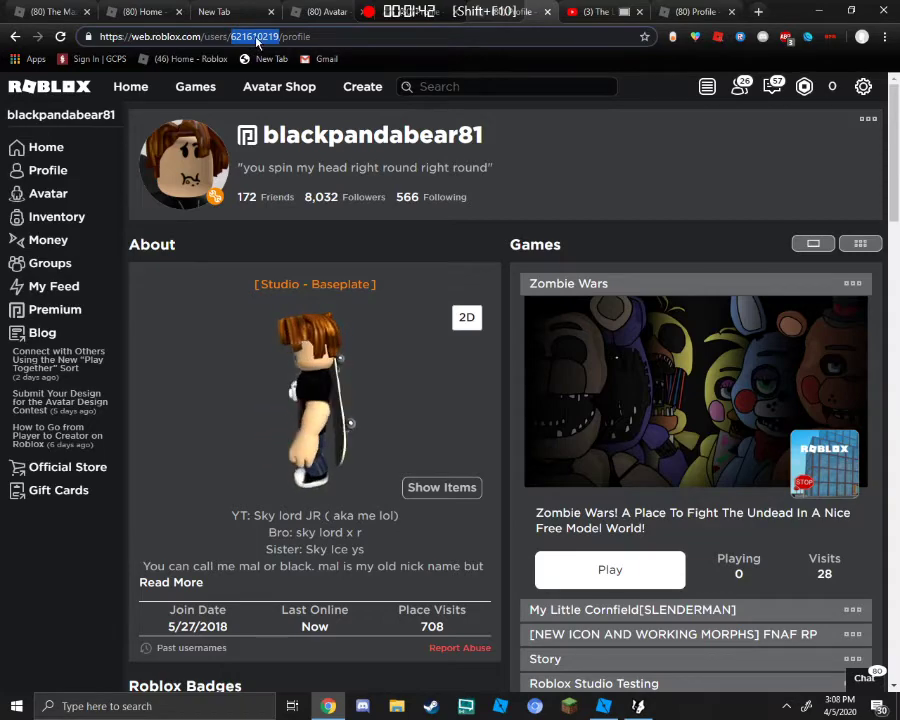
right_click(245, 37)
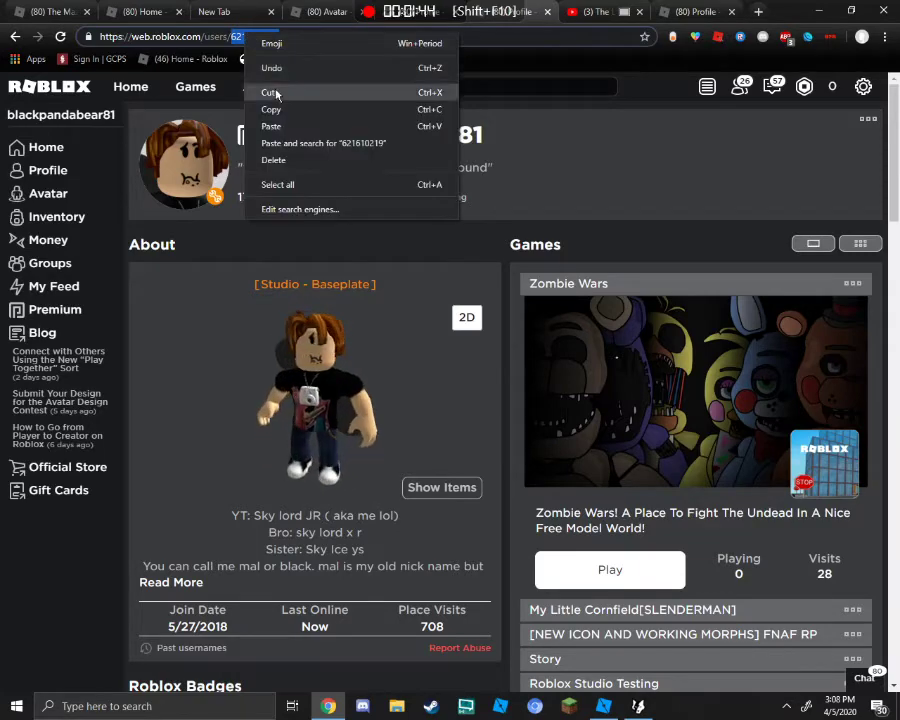
click(238, 41)
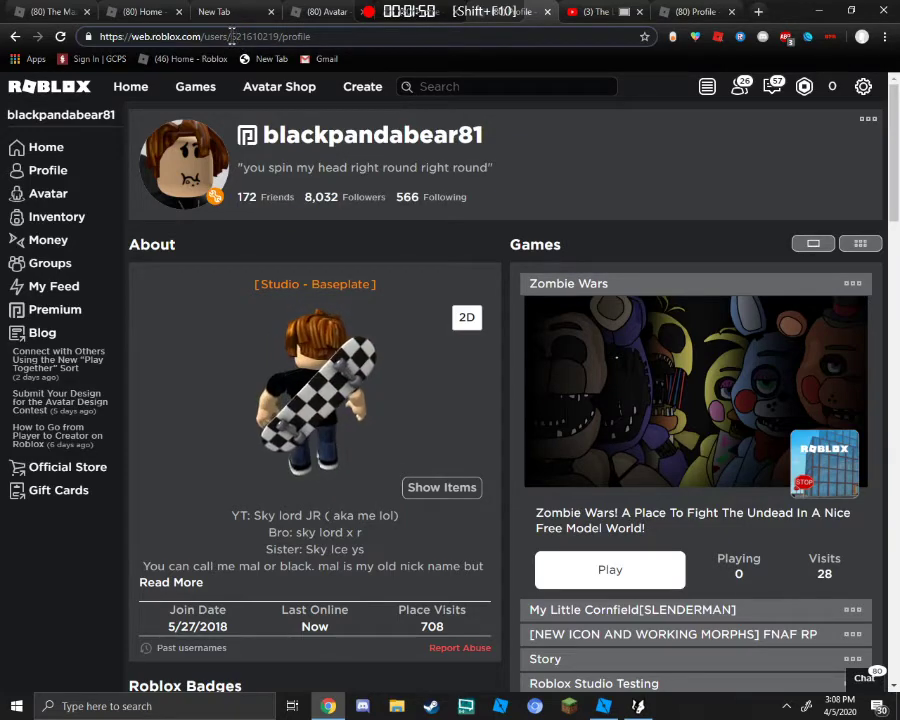
drag(231, 37, 279, 44)
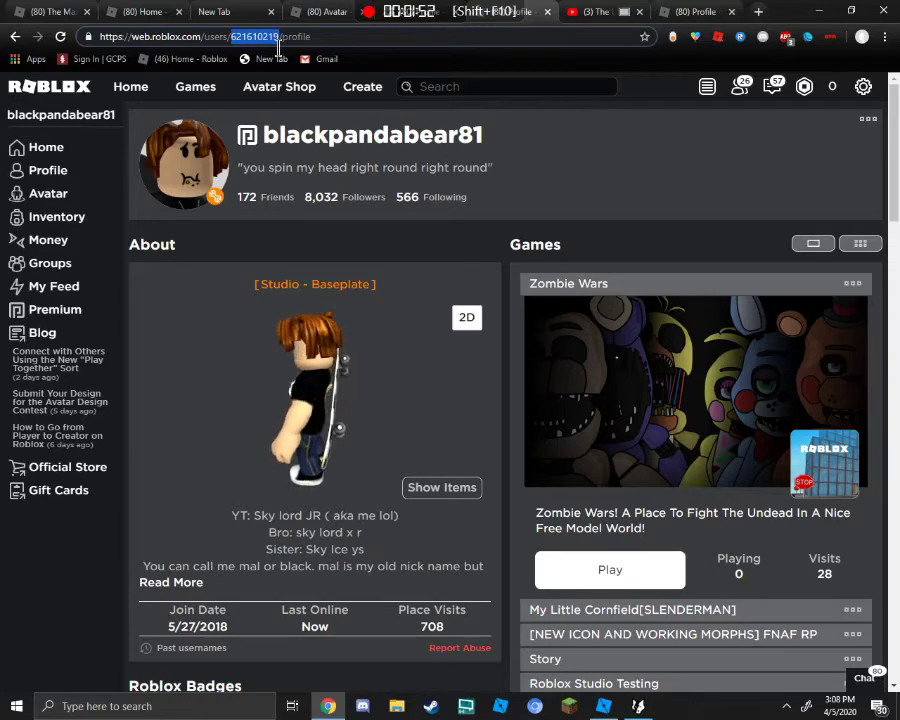
right_click(260, 40)
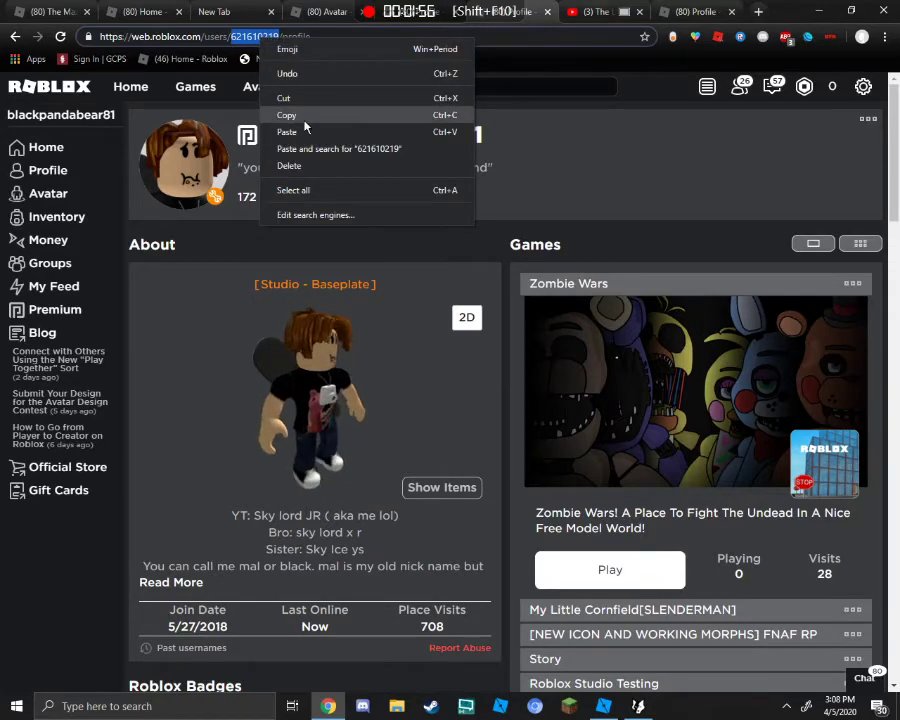
click(306, 118)
Switch back to Roblox Studio and replace the ID in the Owners list of the Settings script with the copied user ID.
key(alt+Tab)
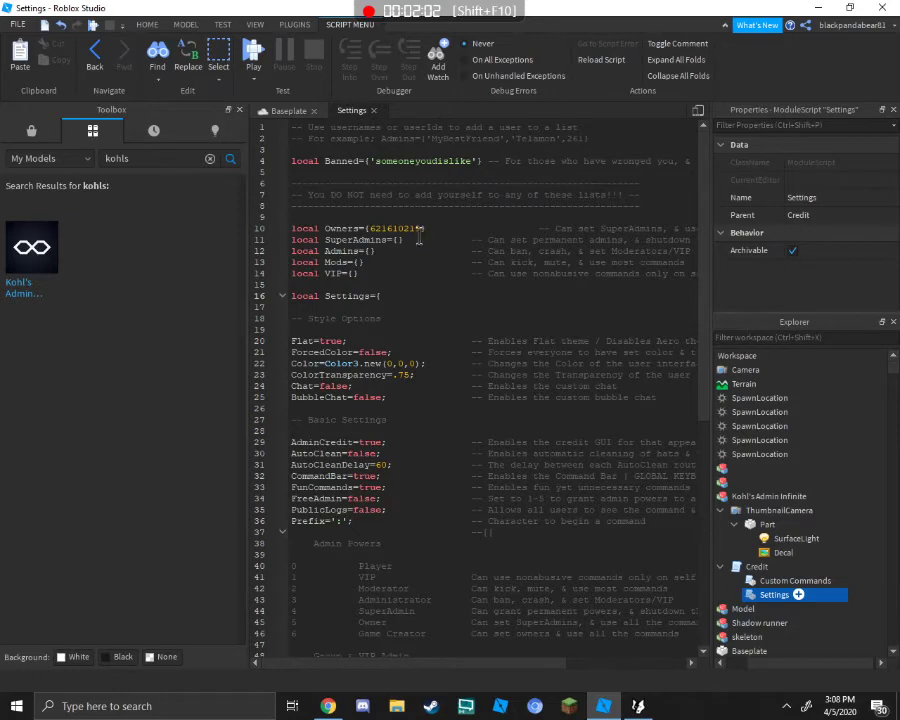
drag(420, 238, 414, 238)
click(371, 223)
drag(371, 227, 423, 230)
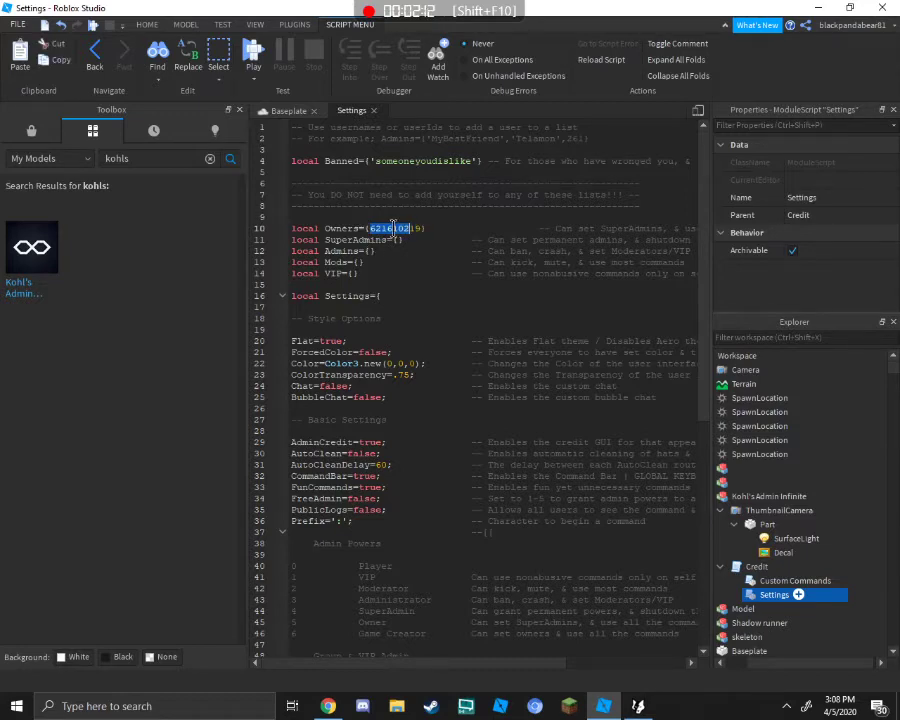
click(428, 228)
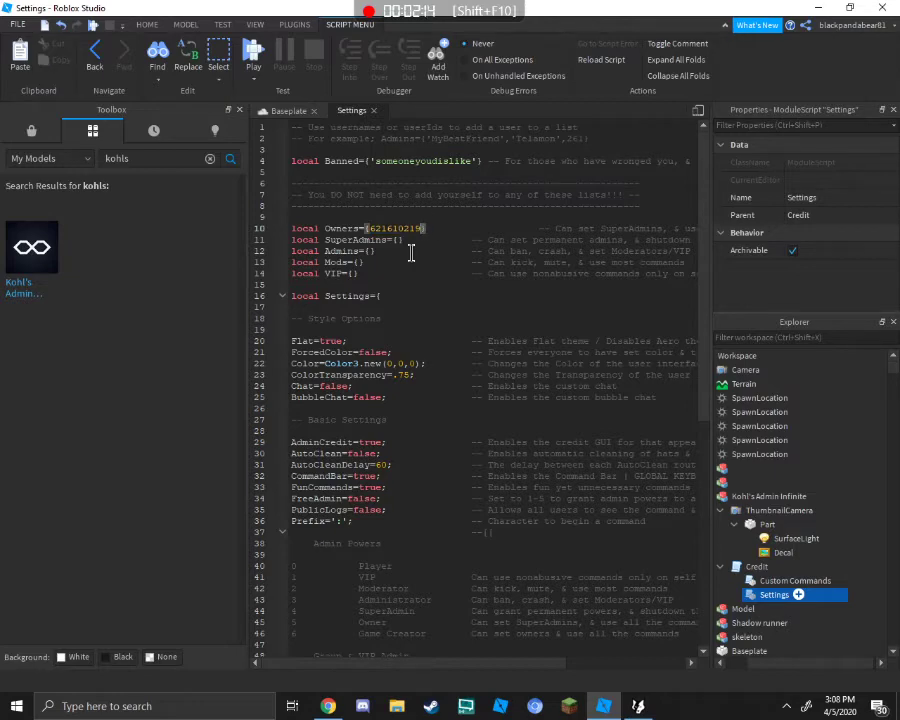
key(BackSpace)
key(BackSpace)
key(BackSpace)
key(BackSpace)
key(BackSpace)
key(BackSpace)
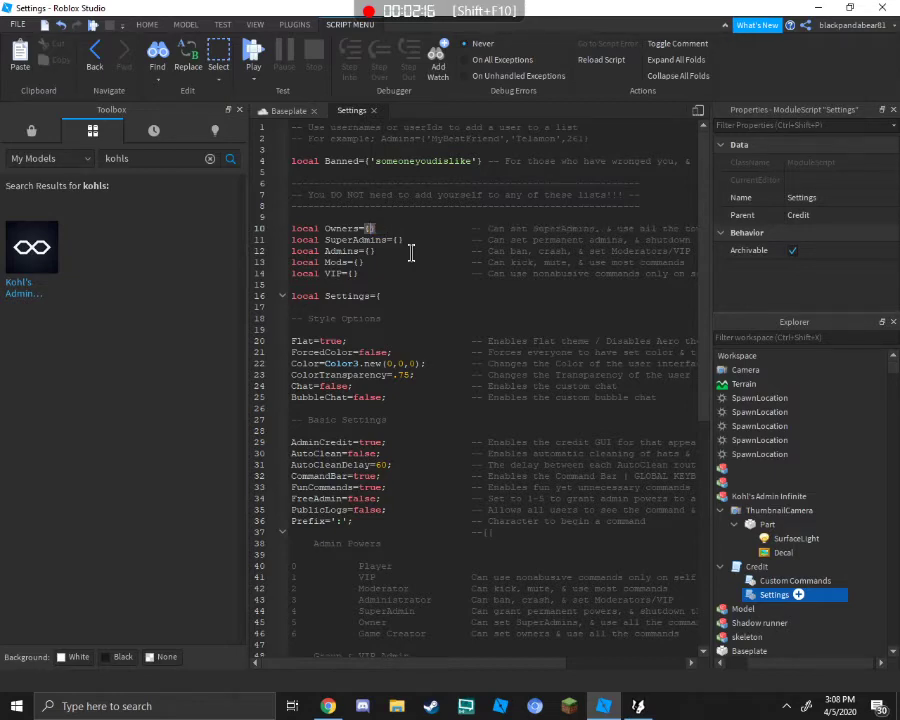
key(ctrl+v)
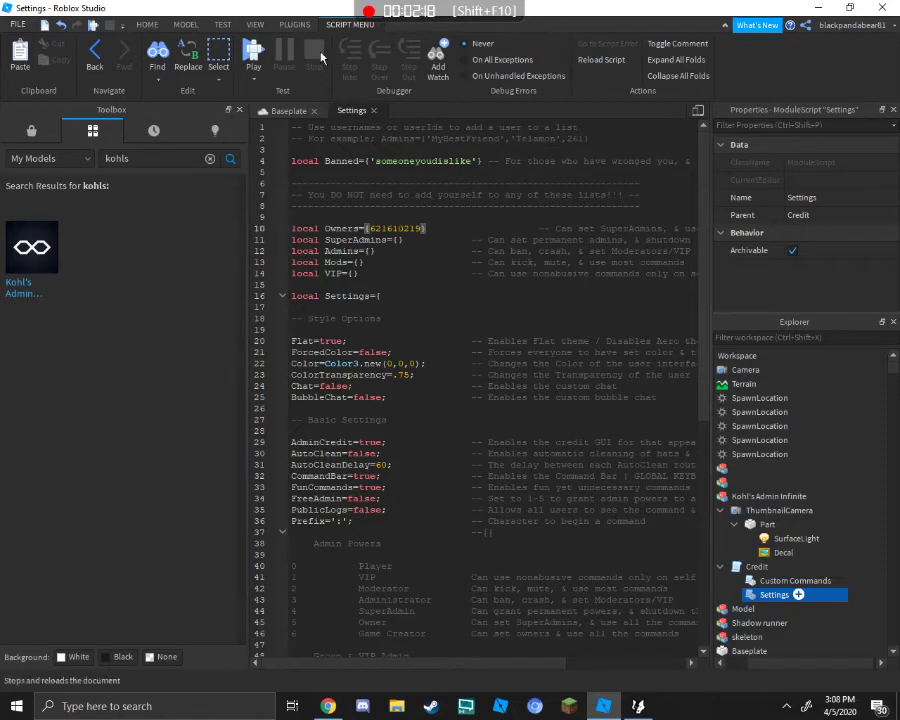
Return to the Baseplate view and start a play test of the maze.
click(298, 112)
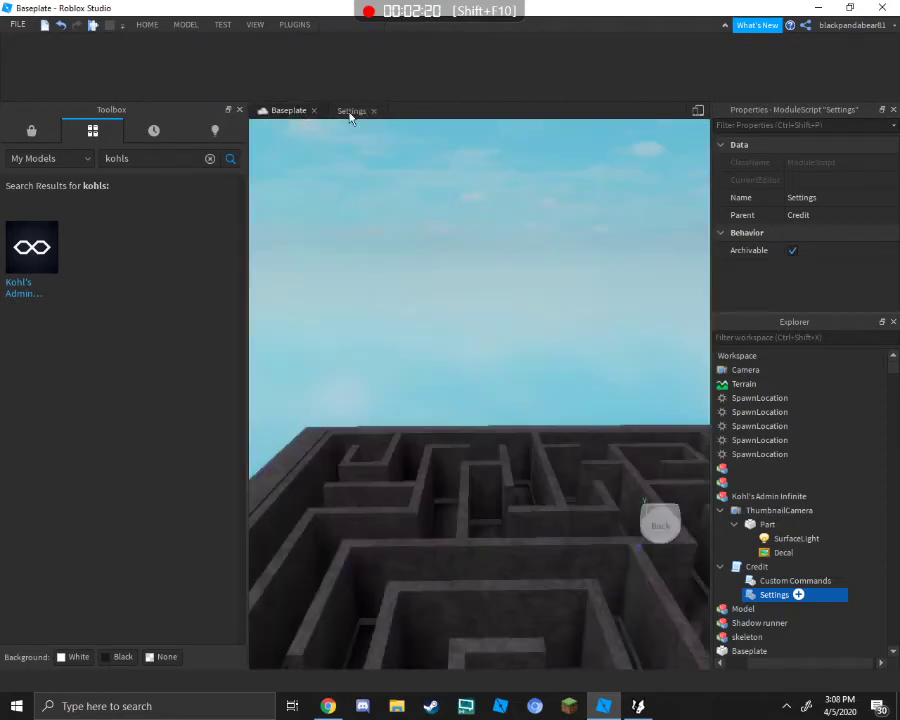
click(148, 25)
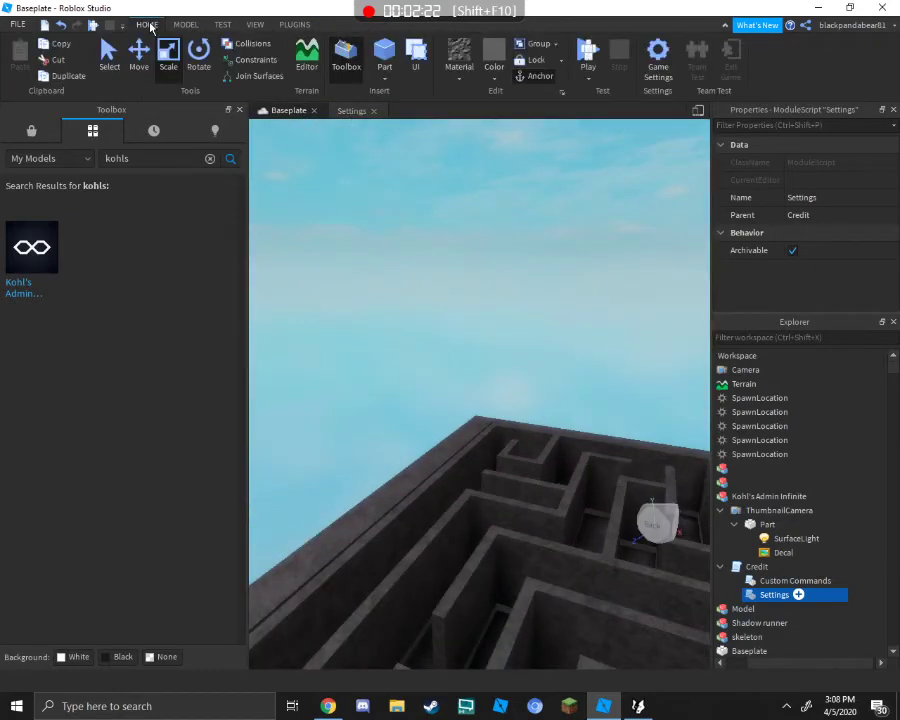
right_drag(481, 254, 536, 161)
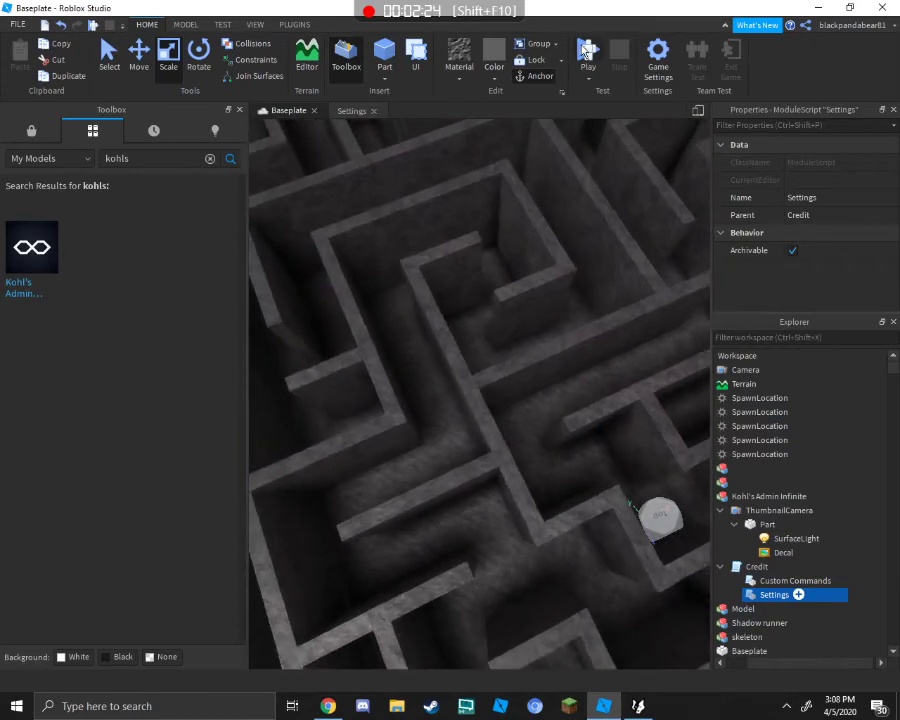
click(580, 50)
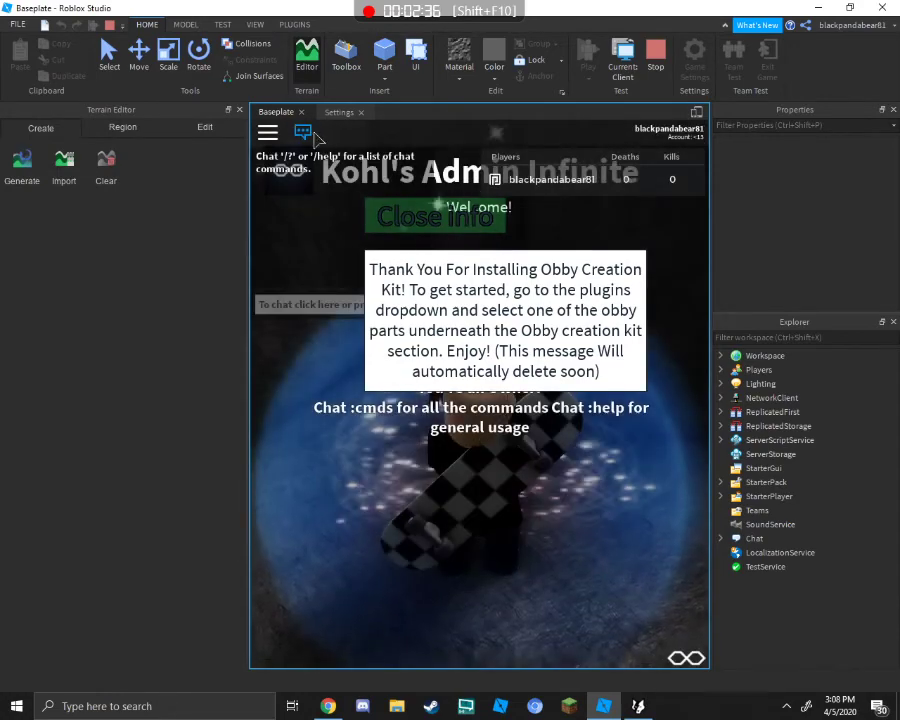
Reset the character from the in-game menu and close the Obby Creation Kit info message.
click(269, 135)
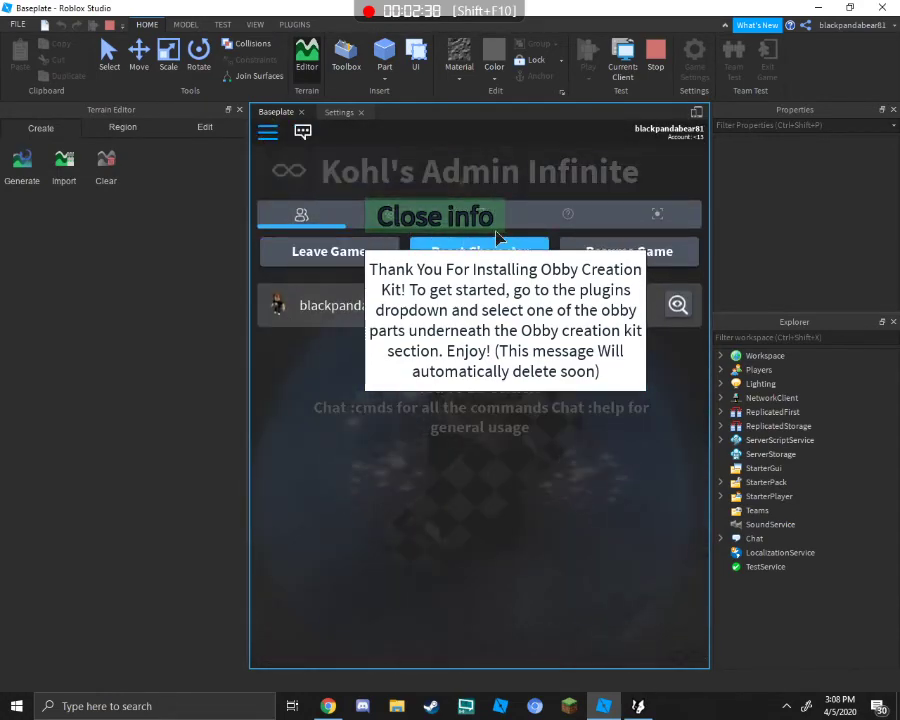
click(483, 247)
click(346, 373)
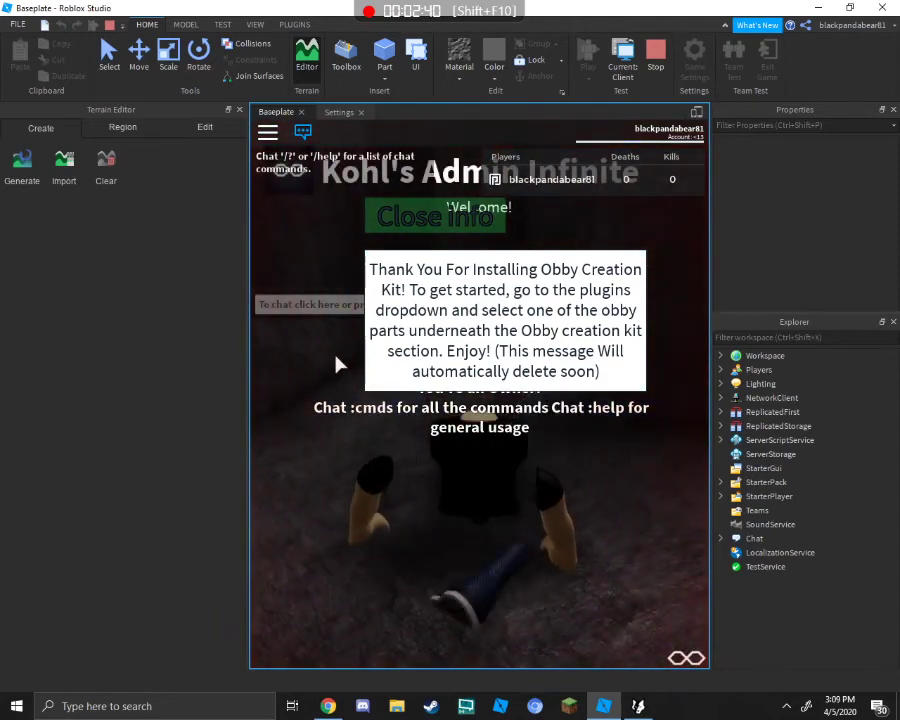
click(444, 228)
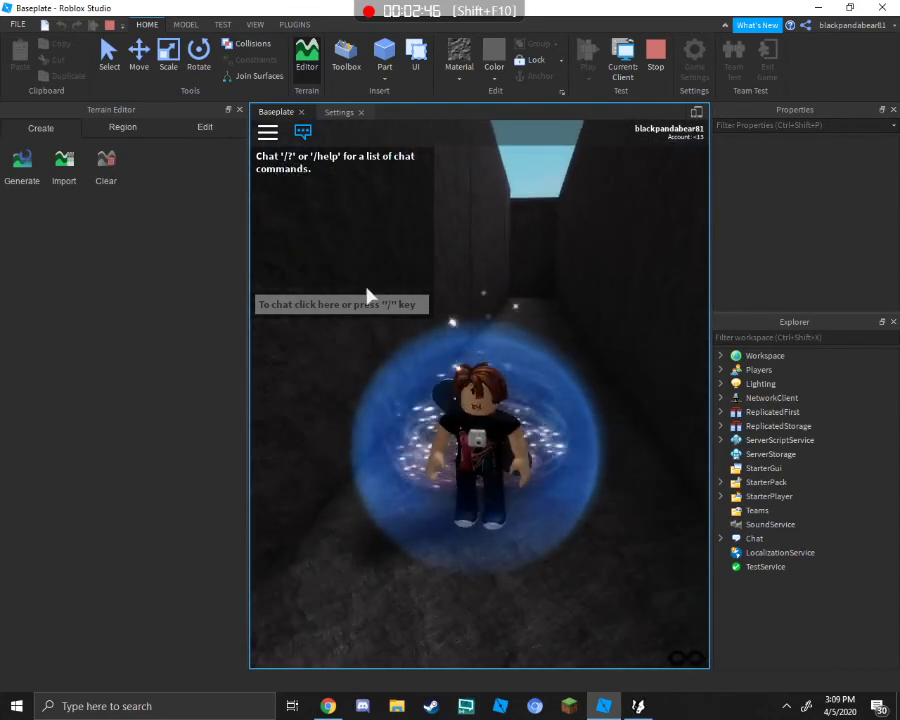
Send the admin command ":fly" in the game chat.
click(367, 298)
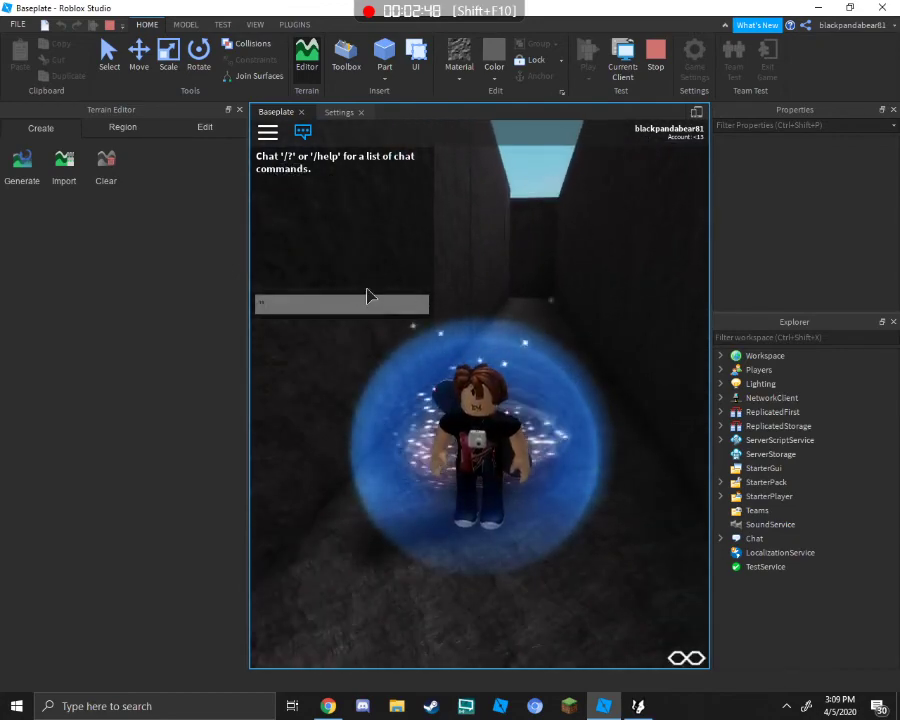
text(:fly)
key(Return)
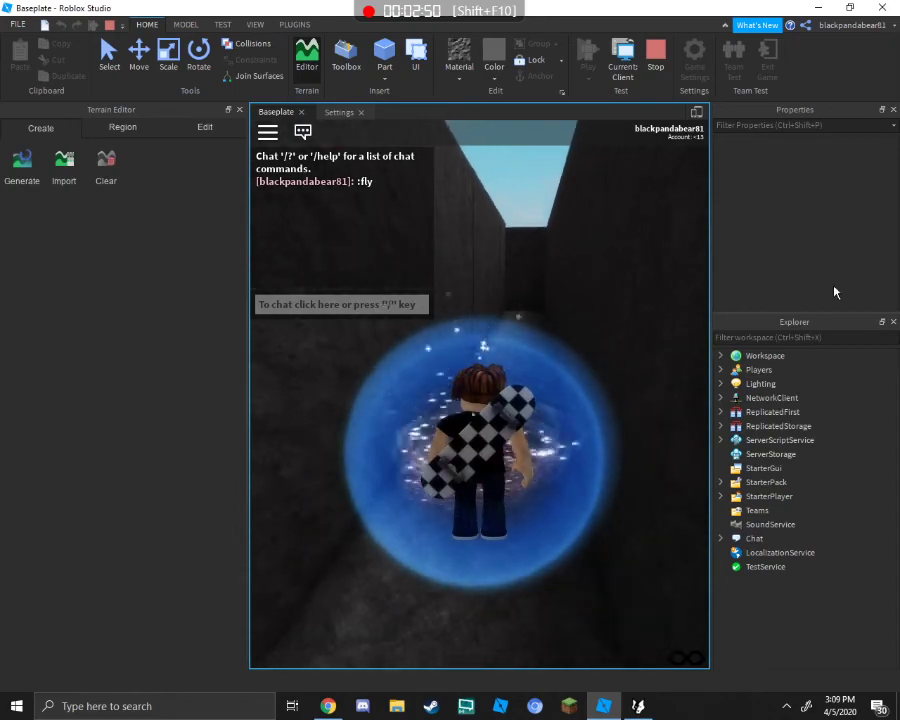
Fly the character forward and upward between the maze walls to test the fly command.
key(w)
right_drag(606, 273, 606, 273)
key(w)
key(w)
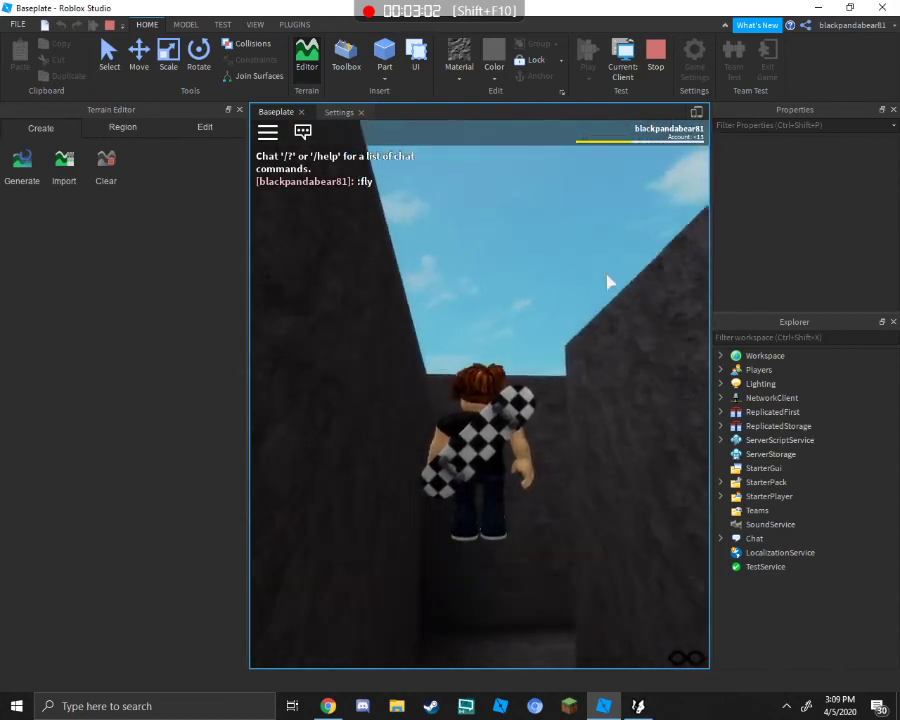